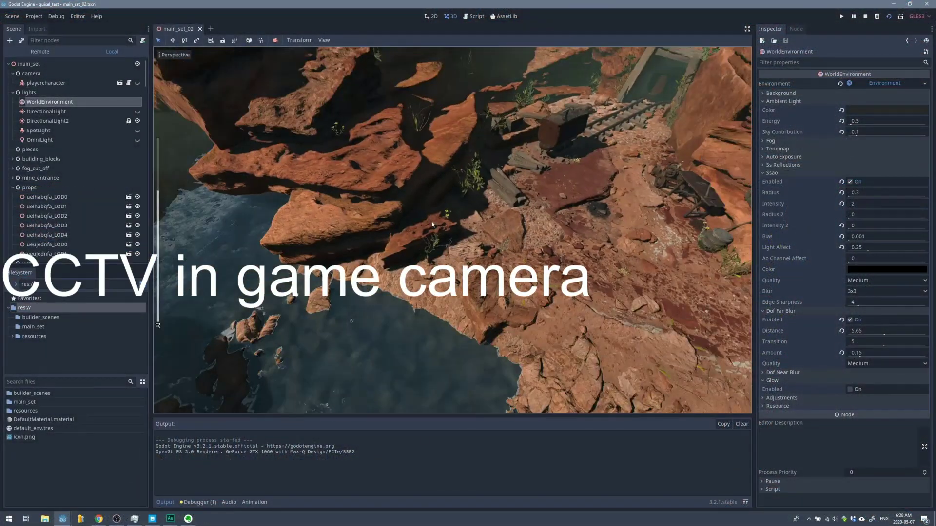
pyautogui.keyDown('shift'); pyautogui.moveTo(432, 224); pyautogui.dragTo(385, 296, button='middle'); pyautogui.keyUp('shift')
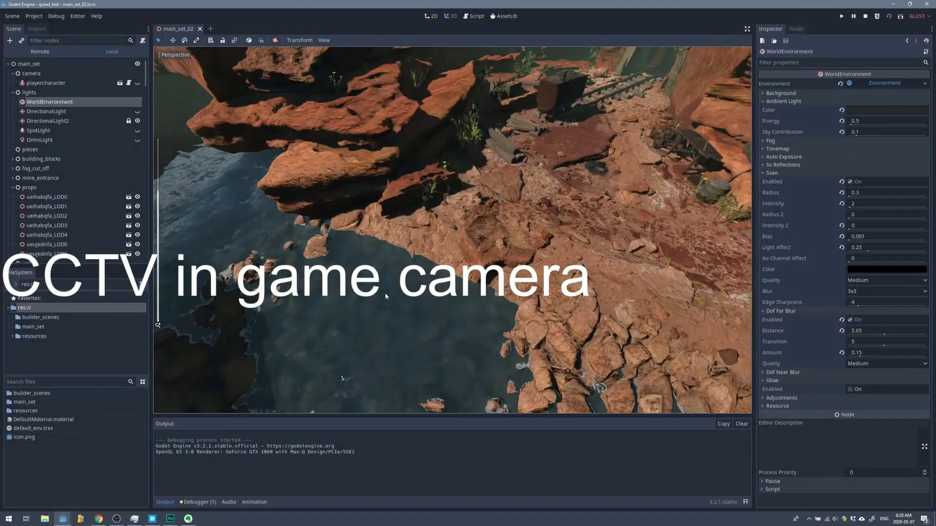
pyautogui.keyDown('shift'); pyautogui.moveTo(509, 214); pyautogui.dragTo(455, 256, button='middle'); pyautogui.keyUp('shift')
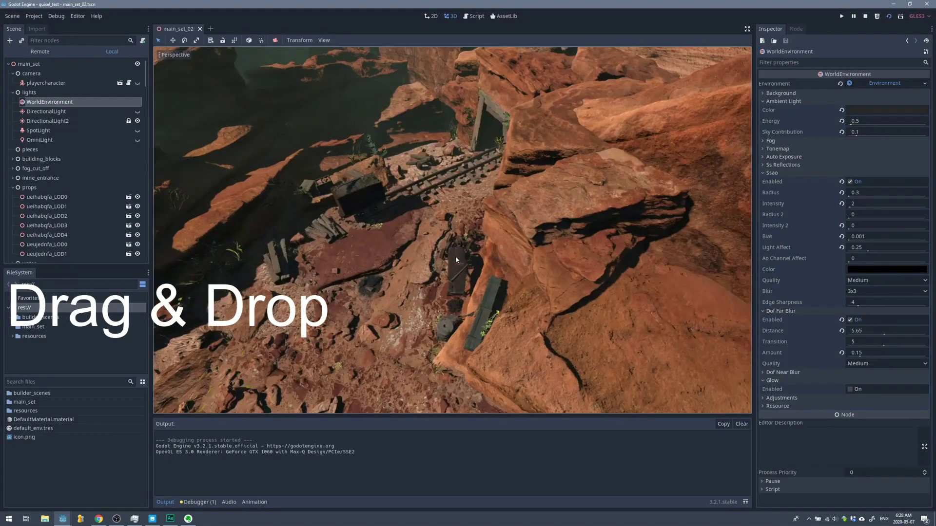
pyautogui.keyDown('shift'); pyautogui.moveTo(534, 237); pyautogui.dragTo(544, 234, button='middle'); pyautogui.keyUp('shift')
pyautogui.moveTo(456, 236); pyautogui.dragTo(465, 234, button='middle')
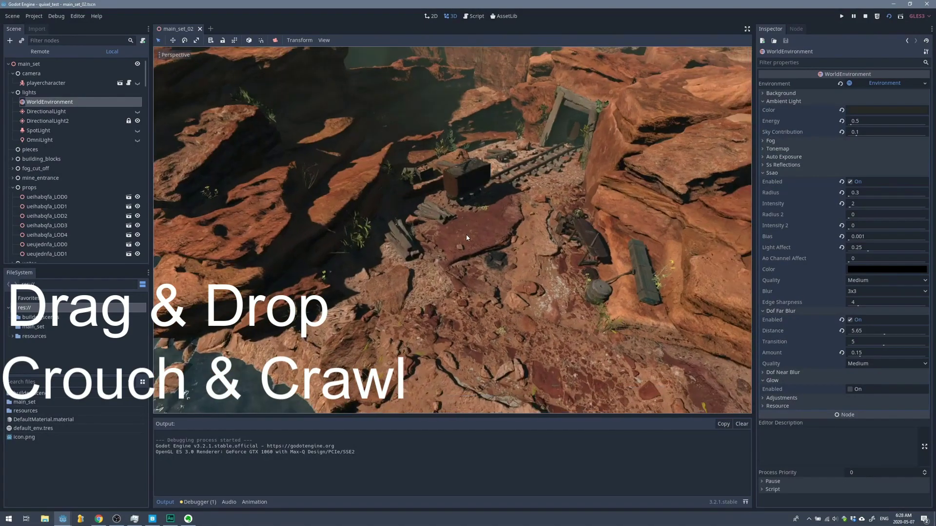
pyautogui.click(16, 96)
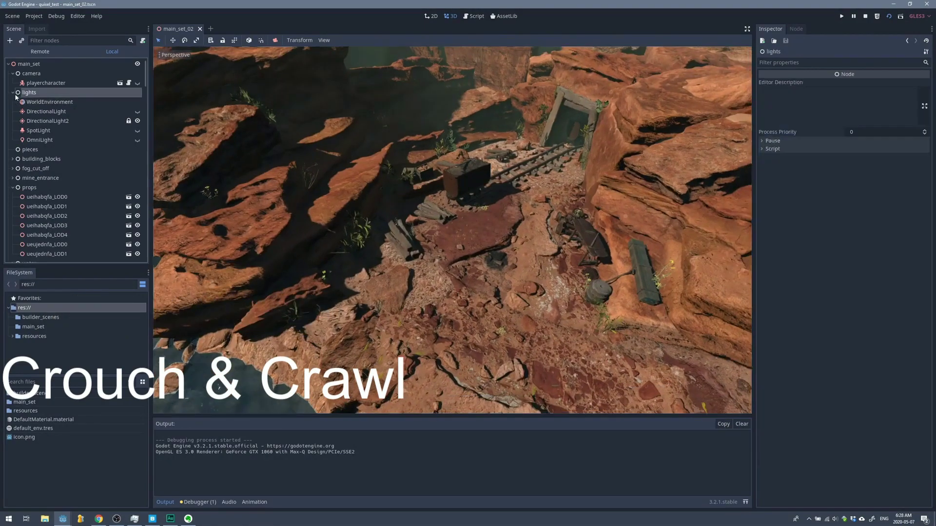
pyautogui.click(14, 94)
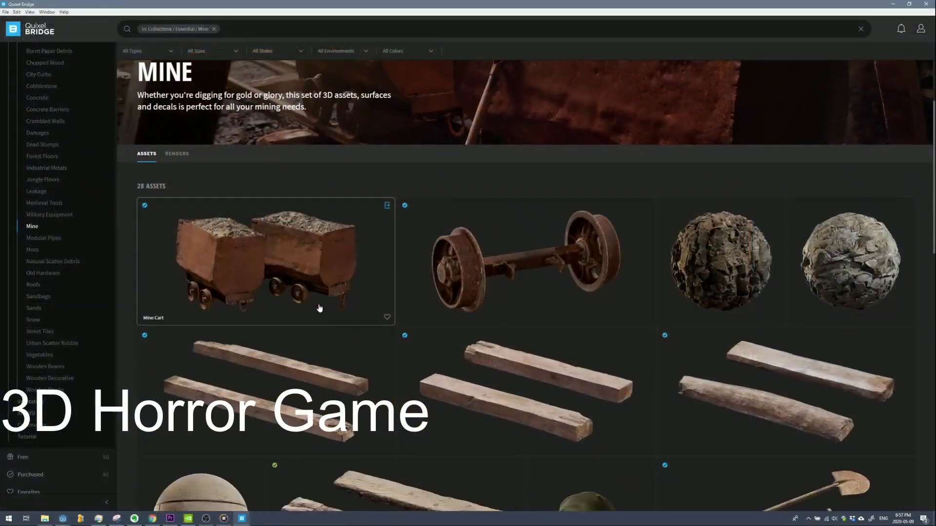
# Browse the Mine asset collection in Quixel Bridge and open the Mine Cart Wheels asset
pyautogui.scroll(-3, 319, 308)
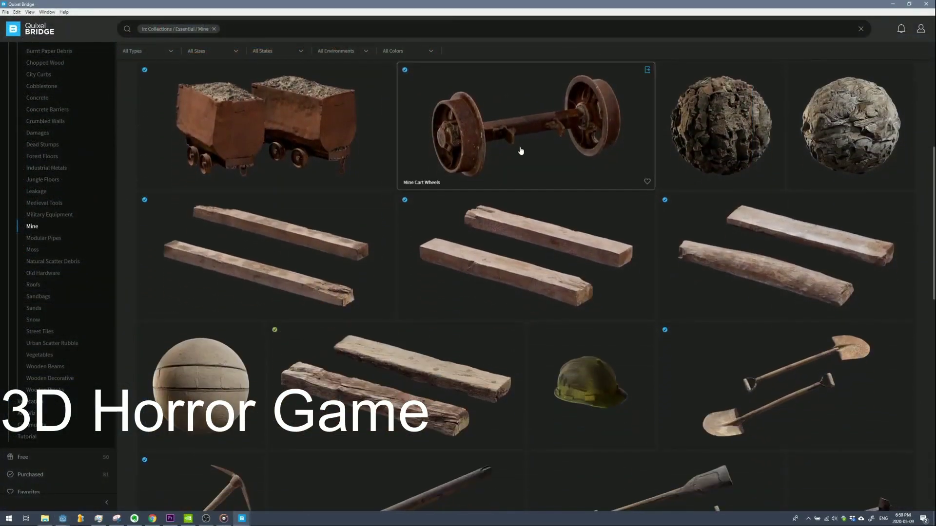
pyautogui.click(518, 152)
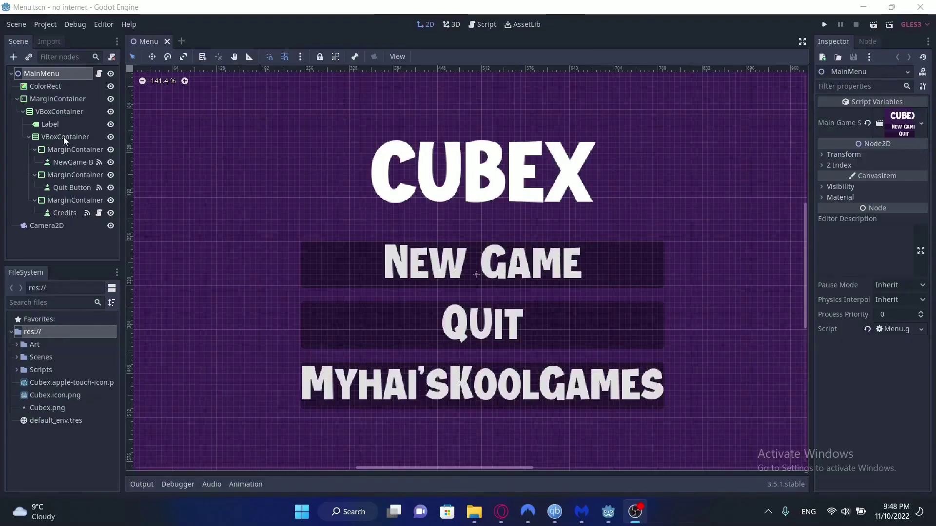
# Add an HTML5 export preset to the Cubex project
pyautogui.click(40, 23)
pyautogui.click(53, 84)
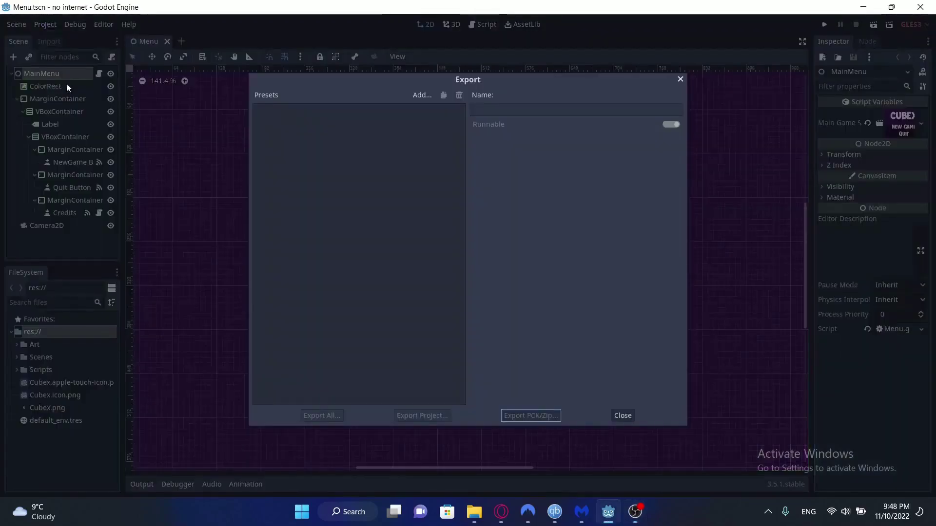
pyautogui.click(423, 94)
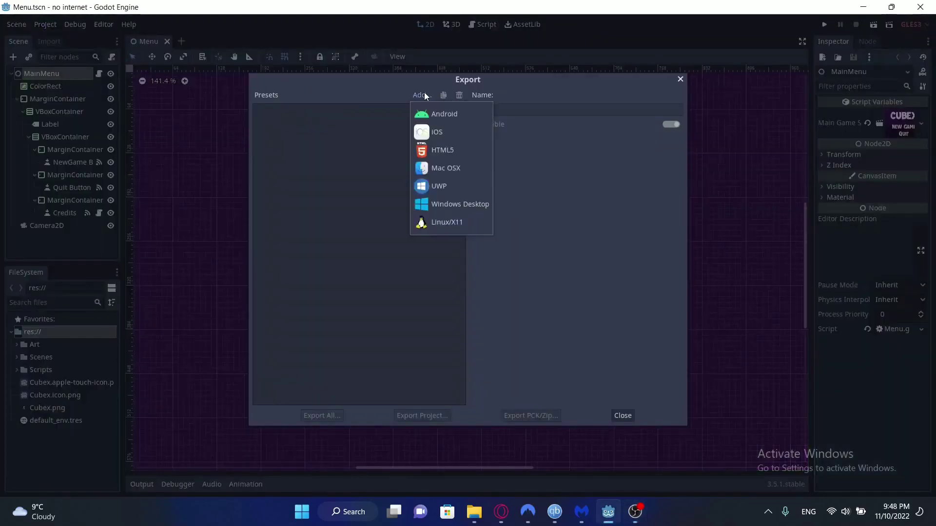
pyautogui.click(442, 151)
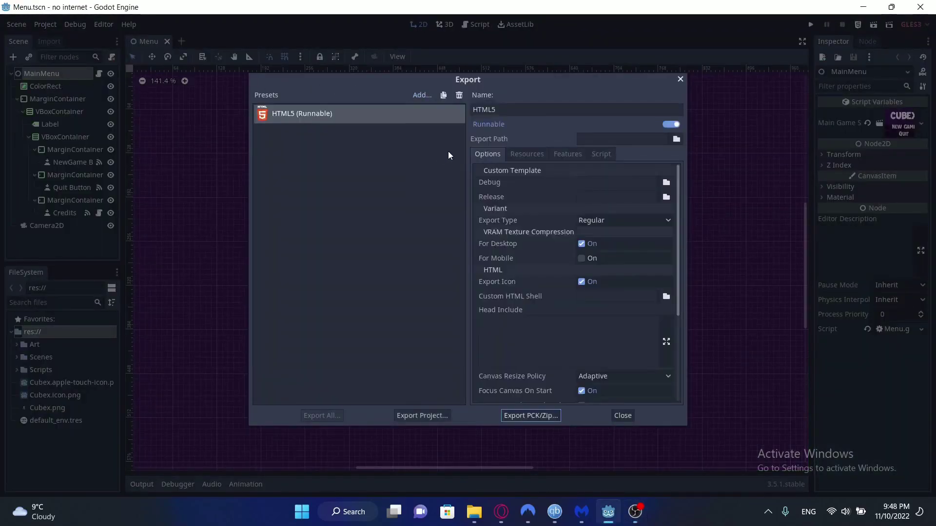
# Set the HTML5 export path to index.html in a new test1 folder inside Exports, and export the project there
pyautogui.click(677, 139)
pyautogui.click(151, 85)
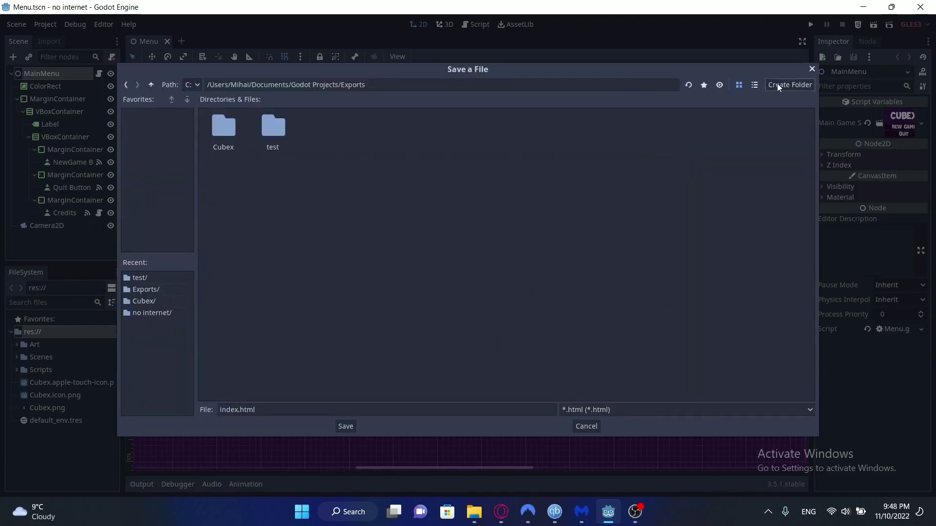
pyautogui.click(777, 85)
pyautogui.write('test1')
pyautogui.press('Return')
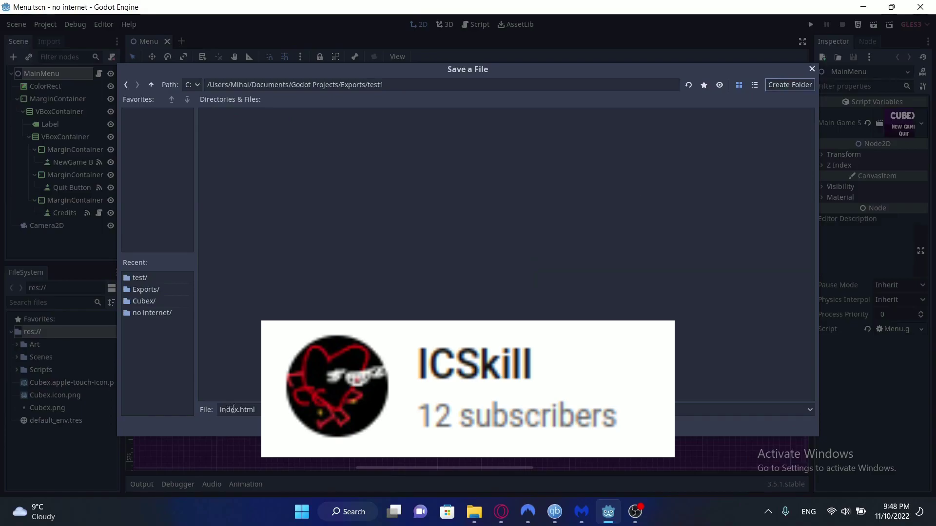
pyautogui.moveTo(239, 409); pyautogui.dragTo(220, 410)
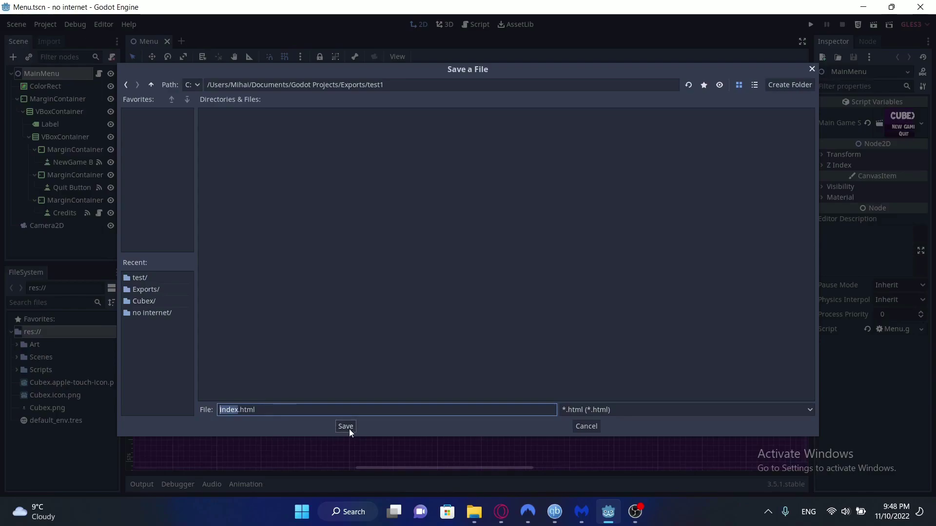
pyautogui.click(349, 428)
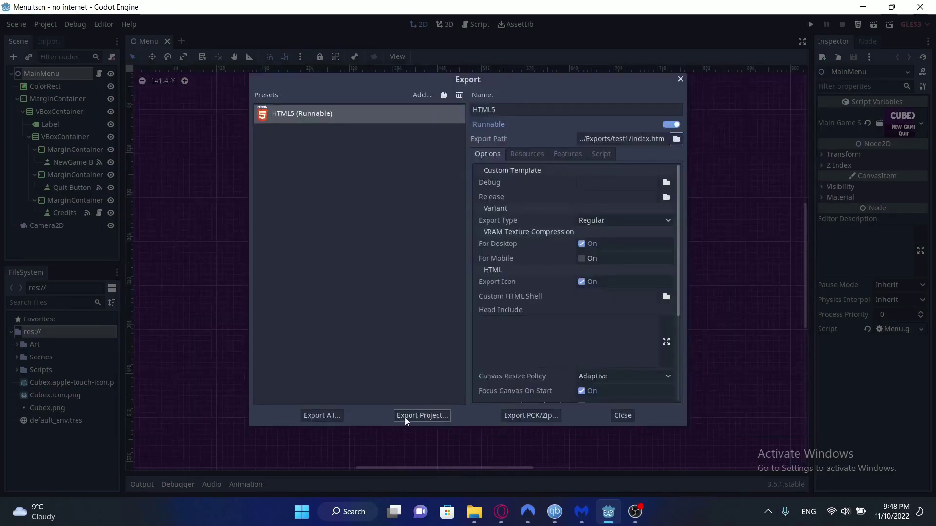
pyautogui.click(417, 418)
pyautogui.click(346, 426)
# Switch to the itch.io creator dashboard in the browser and start creating a new project
pyautogui.click(501, 512)
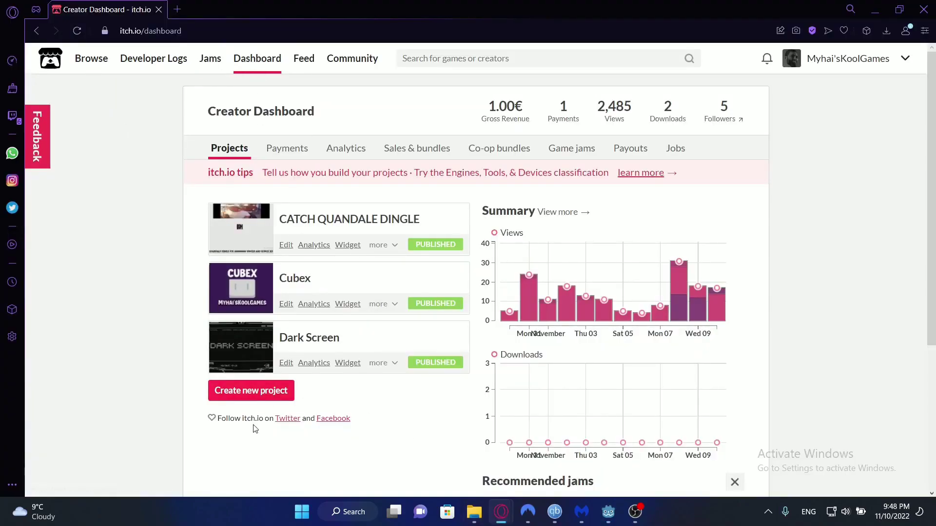
pyautogui.click(238, 394)
pyautogui.click(253, 257)
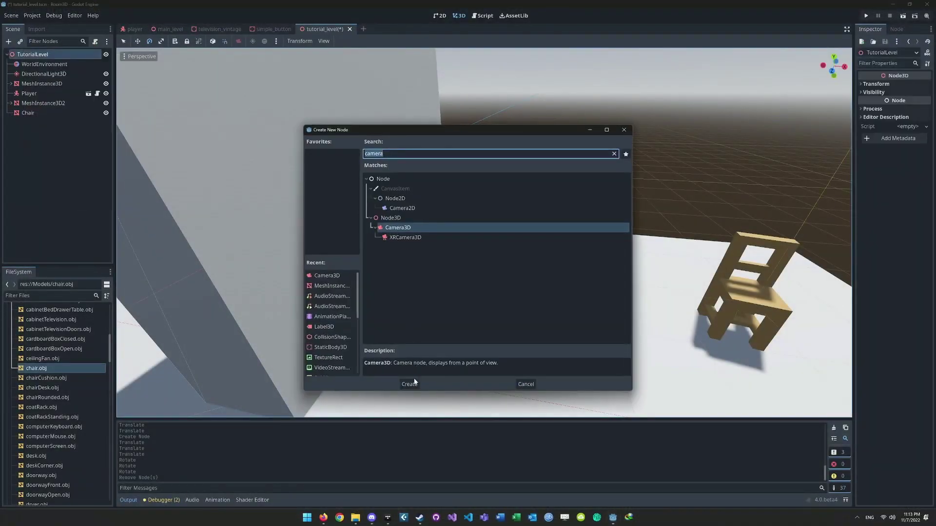
# Add a Camera3D node to the tutorial level and move and rotate it to face the chair, checking its preview
pyautogui.click(414, 382)
pyautogui.press('a')
pyautogui.moveTo(347, 270); pyautogui.dragTo(348, 263, button='right')
pyautogui.press('s')
pyautogui.press('w')
pyautogui.moveTo(361, 286); pyautogui.dragTo(574, 314)
pyautogui.moveTo(544, 285); pyautogui.dragTo(553, 199)
pyautogui.press('e')
pyautogui.moveTo(563, 246); pyautogui.dragTo(614, 193)
pyautogui.click(125, 67)
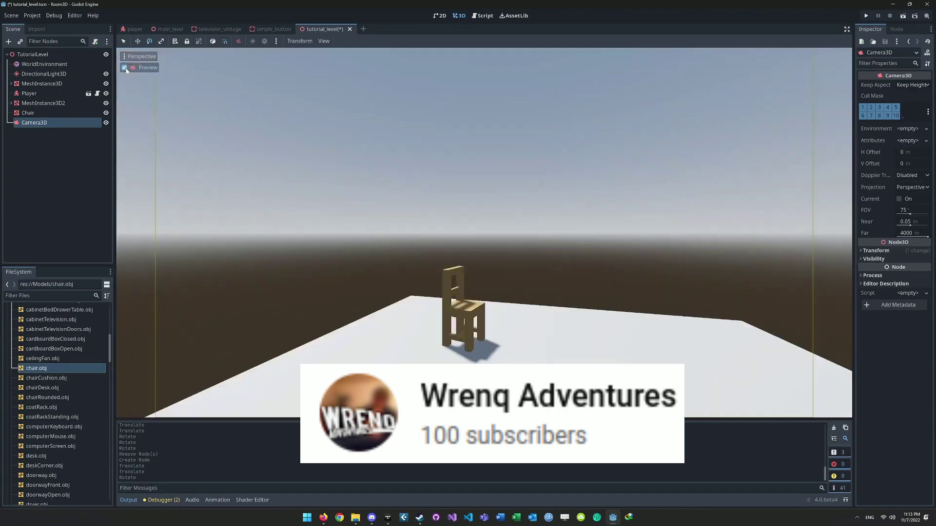
pyautogui.click(126, 70)
# Add a SubViewport node under TutorialLevel and make Camera3D its child
pyautogui.moveTo(273, 287); pyautogui.dragTo(370, 300, button='middle')
pyautogui.rightClick(34, 59)
pyautogui.click(55, 68)
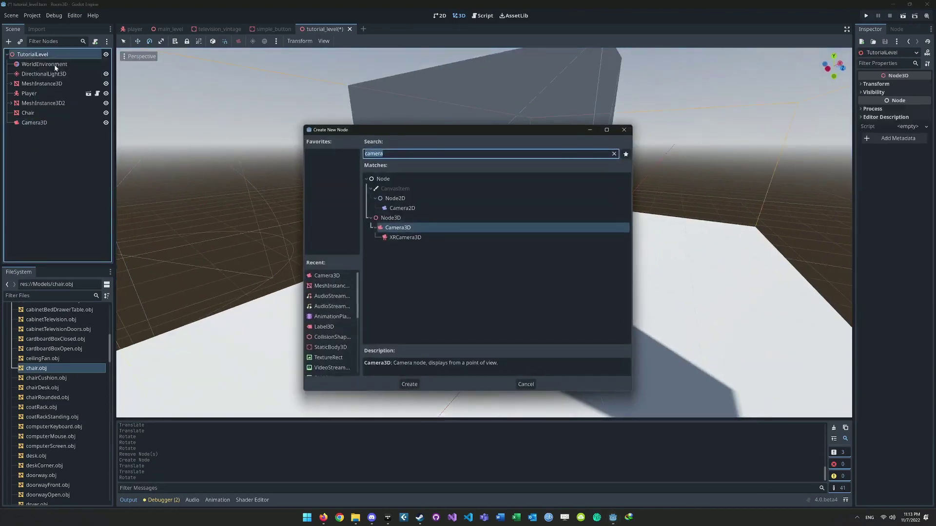
pyautogui.write('view')
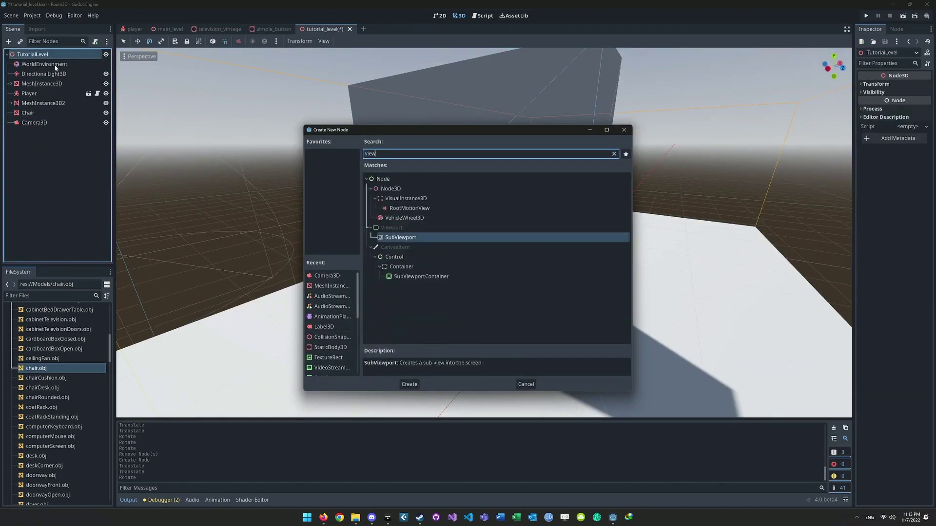
pyautogui.press('Return')
pyautogui.moveTo(34, 122); pyautogui.dragTo(36, 133)
# Add a Sprite3D node under the TutorialLevel root
pyautogui.click(41, 55)
pyautogui.rightClick(41, 55)
pyautogui.click(62, 63)
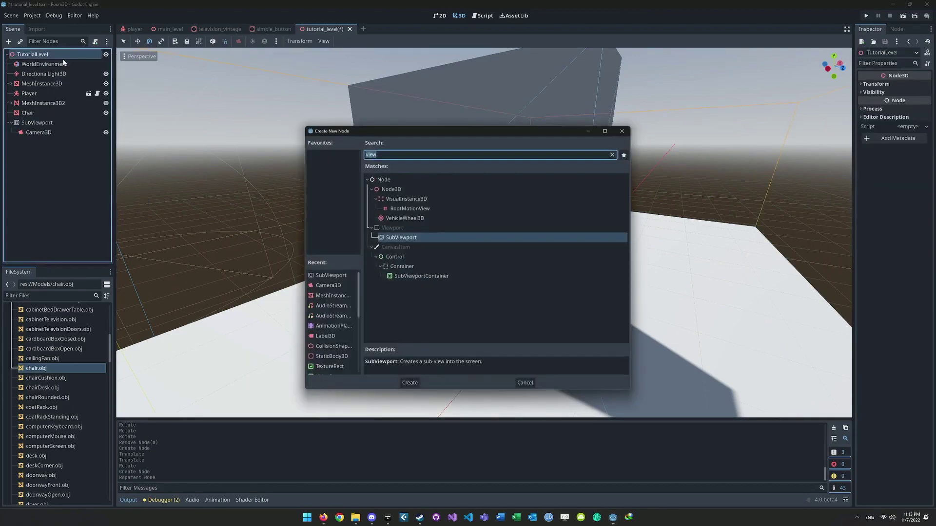
pyautogui.write('mes')
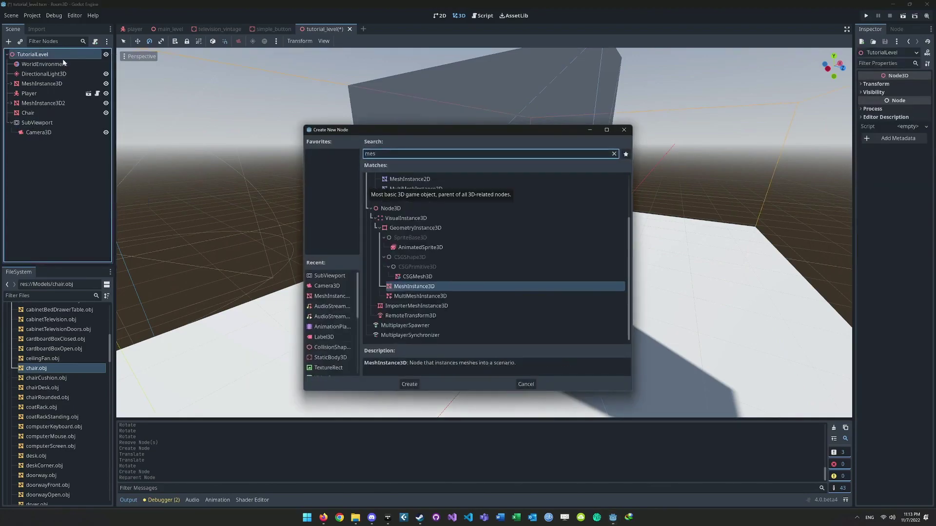
pyautogui.press('BackSpace')
pyautogui.press('BackSpace')
pyautogui.press('BackSpace')
pyautogui.write('sprite')
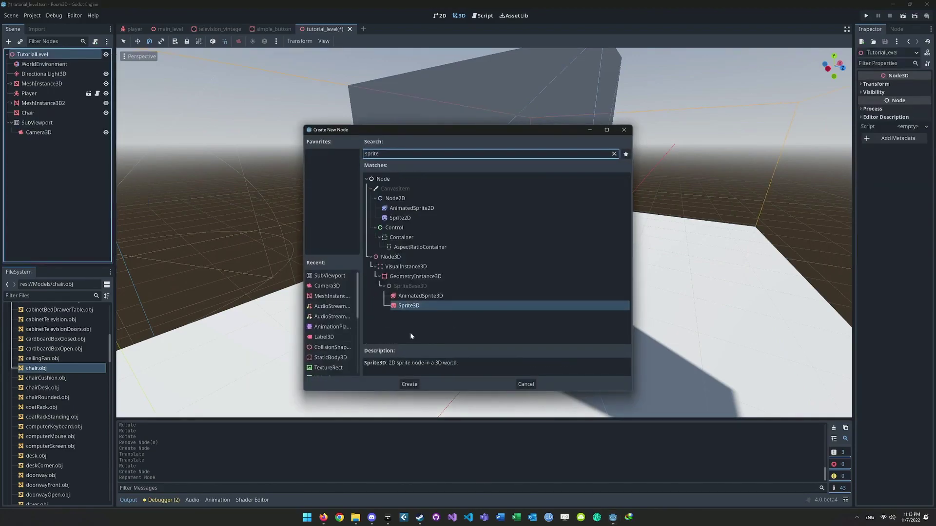
pyautogui.click(409, 384)
# Assign a new ViewportTexture to the Sprite3D, using the SubViewport as its source
pyautogui.moveTo(699, 149); pyautogui.dragTo(453, 279, button='right')
pyautogui.press('s')
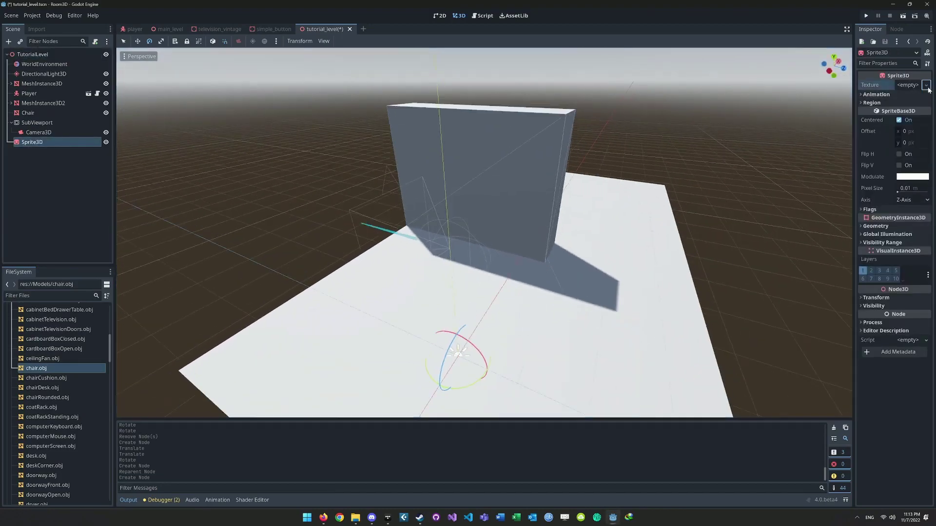
pyautogui.click(926, 85)
pyautogui.click(859, 117)
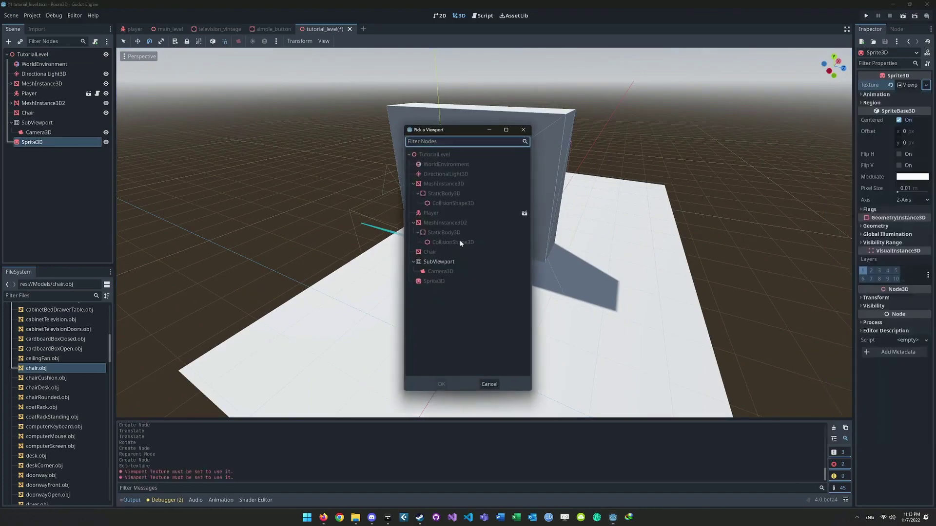
pyautogui.click(439, 262)
pyautogui.click(442, 385)
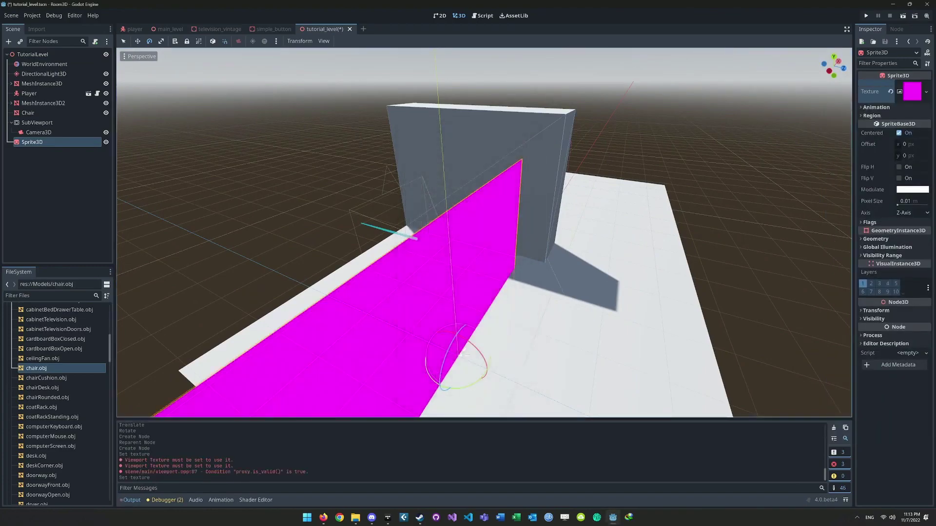
# Move and rotate the textured Sprite3D within the level
pyautogui.moveTo(383, 285); pyautogui.dragTo(354, 298, button='right')
pyautogui.moveTo(438, 273); pyautogui.dragTo(449, 297, button='middle')
pyautogui.moveTo(513, 285); pyautogui.dragTo(473, 169)
pyautogui.press('e')
pyautogui.press('w')
pyautogui.moveTo(505, 208); pyautogui.dragTo(473, 143)
pyautogui.press('e')
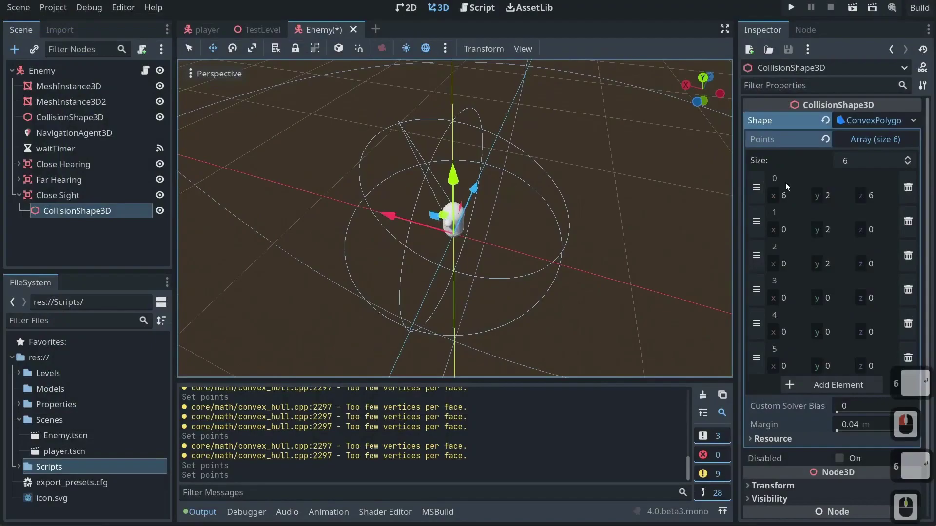
# Set the Close Sight collision shape's point 0 to (-6, 2, -6) and point 1 to (6, 2, -6)
pyautogui.click(783, 195)
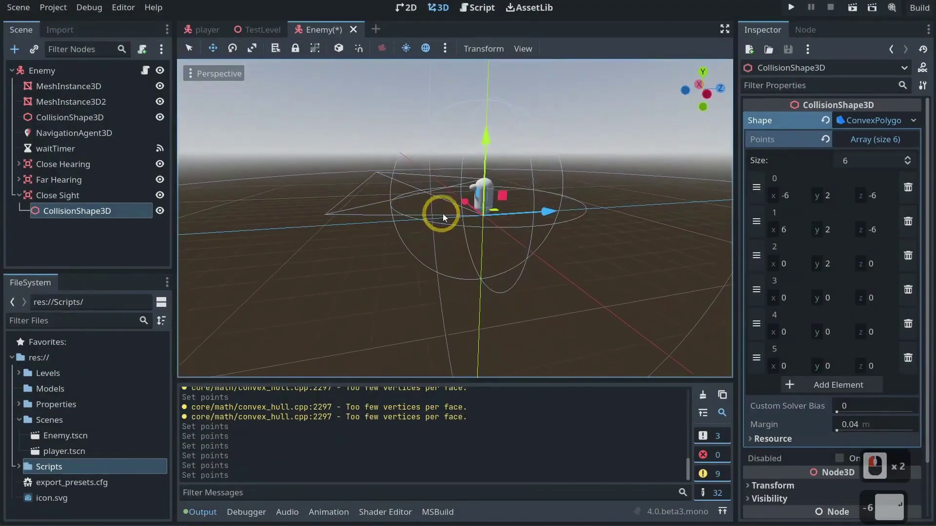
# In Enemy.cs, rewrite the unfinished name of the new private void method above _on_wait_timer_timeout as checkF
pyautogui.press('BackSpace')
pyautogui.press('BackSpace')
pyautogui.press('BackSpace')
pyautogui.press('BackSpace')
pyautogui.press('BackSpace')
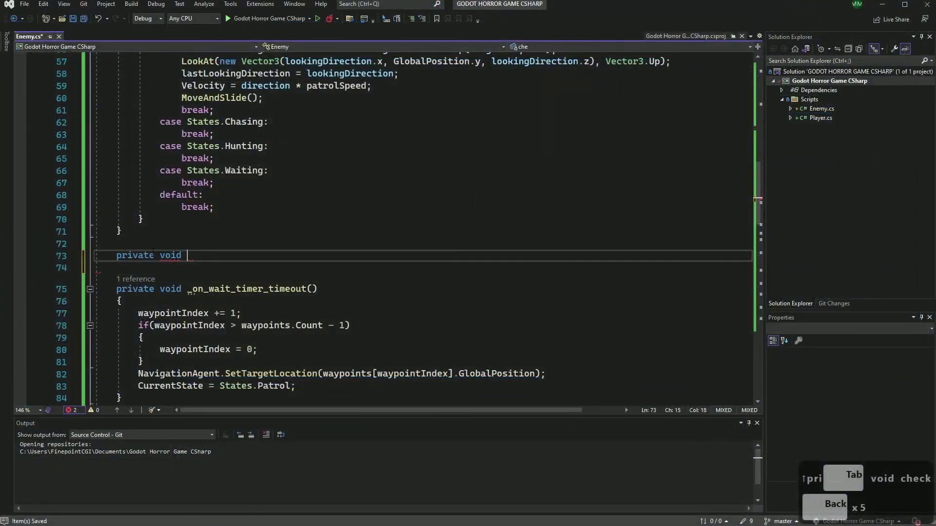
pyautogui.write('checkF')
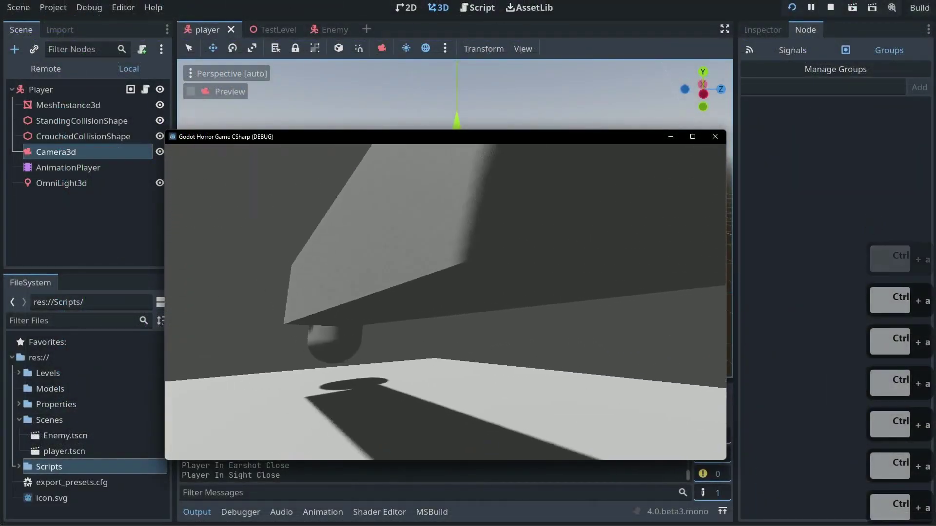
# Test the enemy's detection in the running game by moving the crouched player sideways past the wall
pyautogui.hotkey('ctrl', 'd')
pyautogui.hotkey('ctrl', 'd')
pyautogui.hotkey('ctrl', 'd')
pyautogui.hotkey('ctrl', 'd')
pyautogui.hotkey('ctrl', 'd')
pyautogui.hotkey('ctrl', 'd')
pyautogui.hotkey('ctrl', 'd')
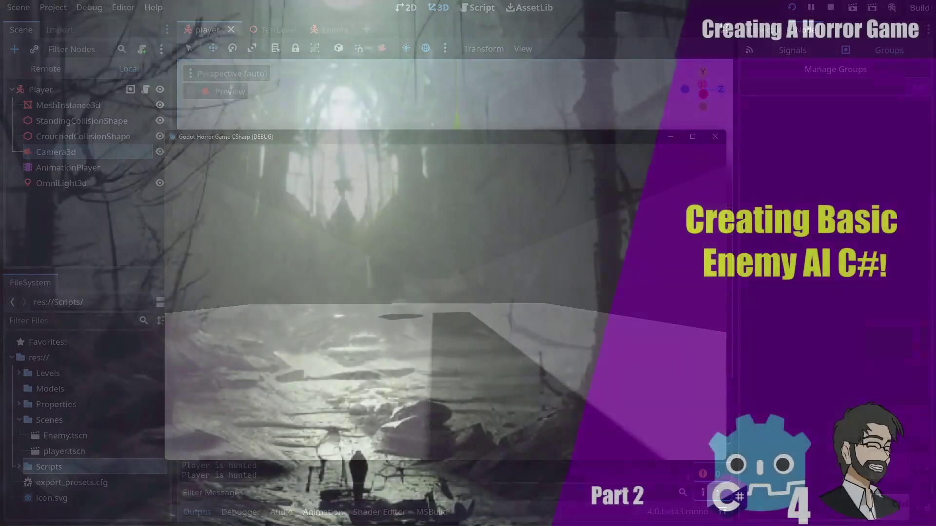